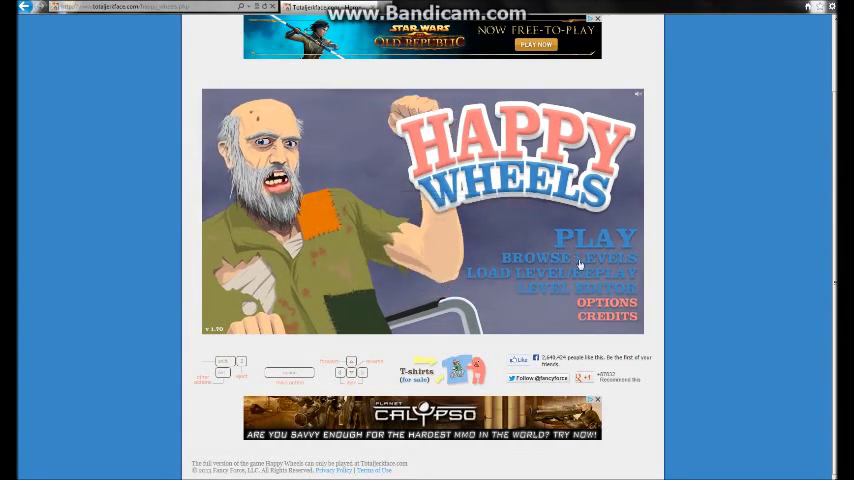
Open Challenge Arena from the user-submitted levels browser and start playing it.
{"action": "left_click", "coordinate": [579, 258]}
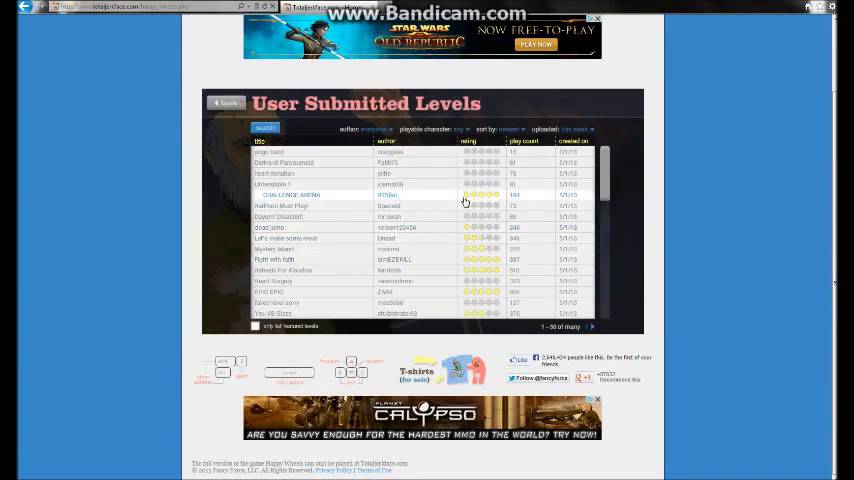
{"action": "left_click", "coordinate": [464, 196]}
{"action": "left_click", "coordinate": [548, 214]}
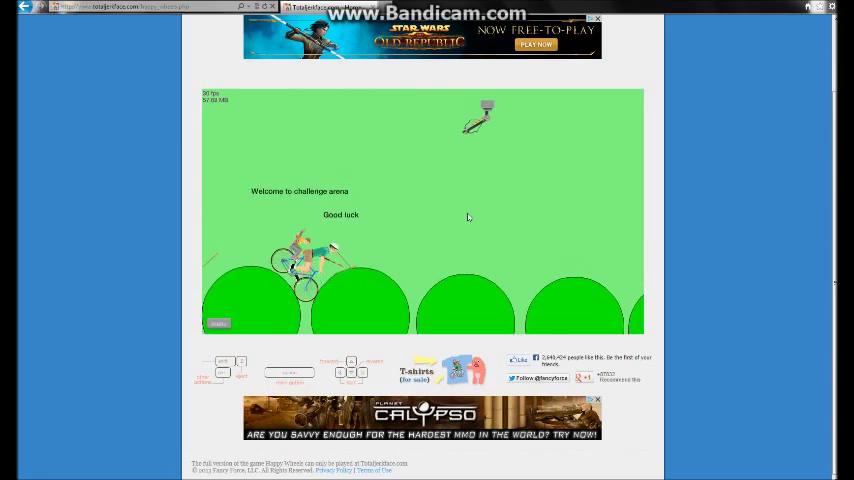
Restart Challenge Arena twice from the level menu, ride until crashing, then pause.
{"action": "key", "text": "Escape"}
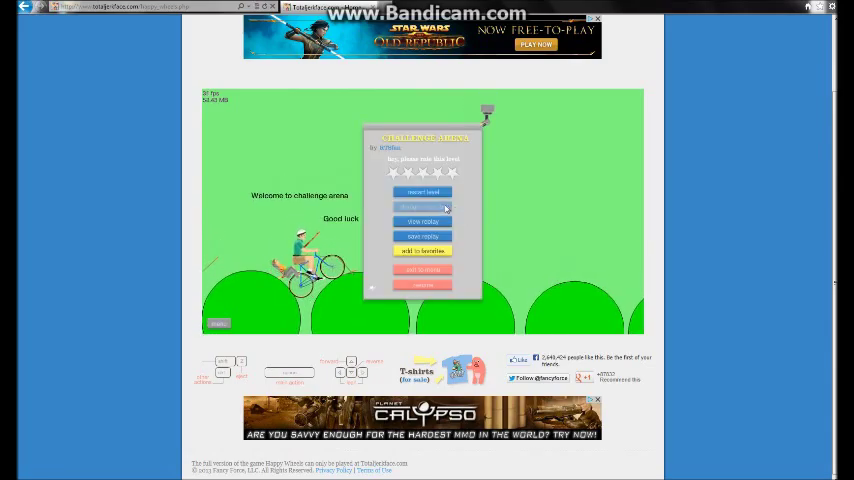
{"action": "left_click", "coordinate": [423, 192]}
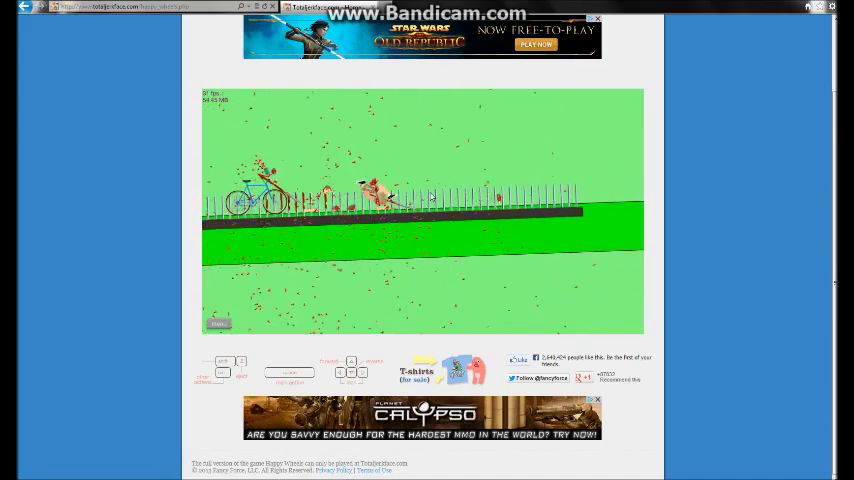
{"action": "key", "text": "Tab"}
{"action": "left_click", "coordinate": [432, 198]}
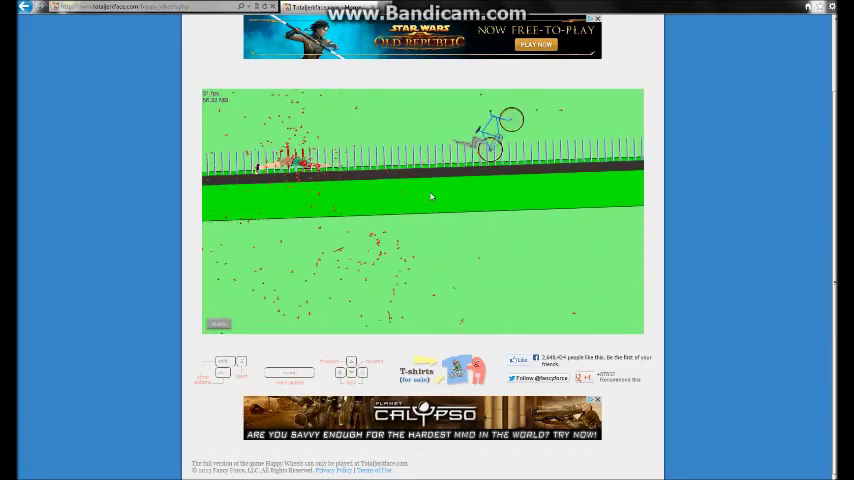
{"action": "key", "text": "Escape"}
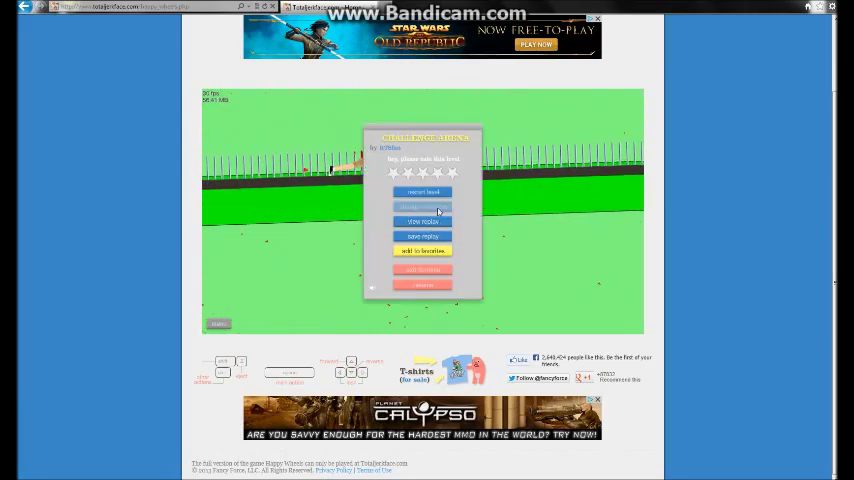
Restart Challenge Arena and ride across the green balls into the spikes and wrecking ball.
{"action": "left_click", "coordinate": [437, 193]}
{"action": "key", "text": "Up"}
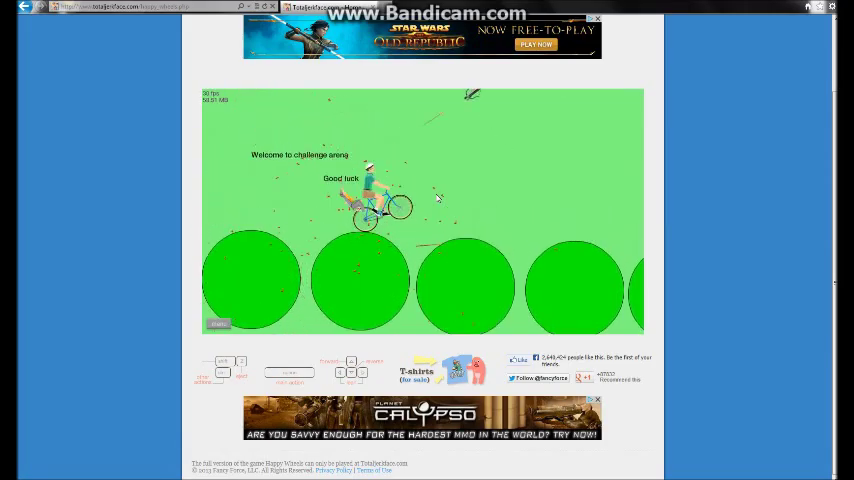
{"action": "key", "text": "Up"}
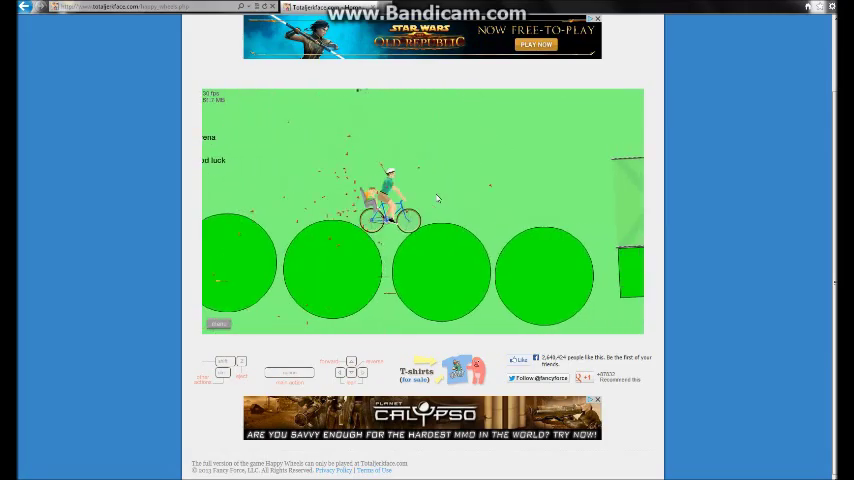
{"action": "key", "text": "Up"}
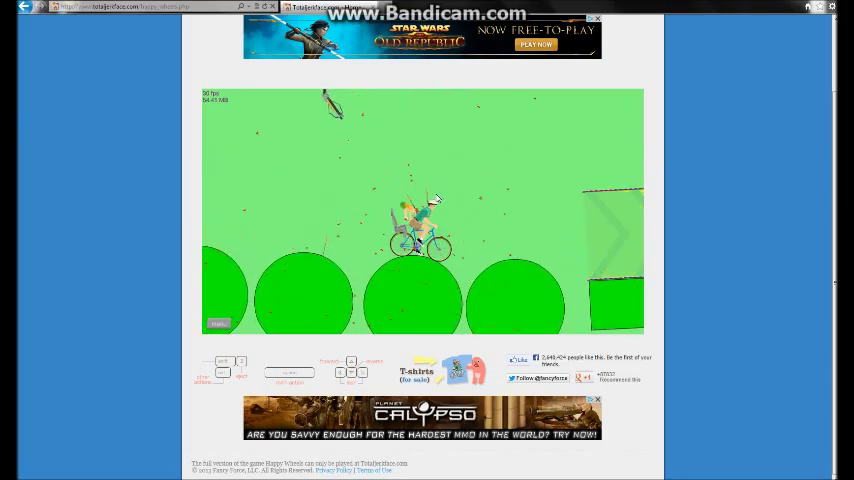
{"action": "key", "text": "Up"}
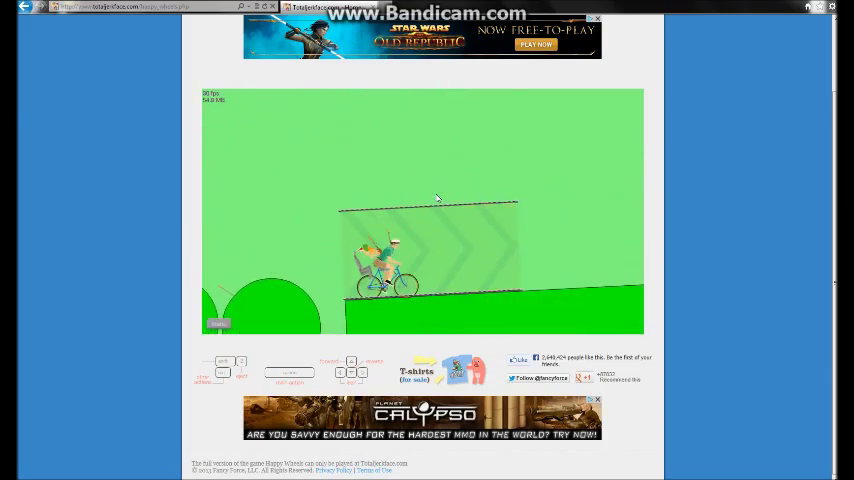
{"action": "key", "text": "Up"}
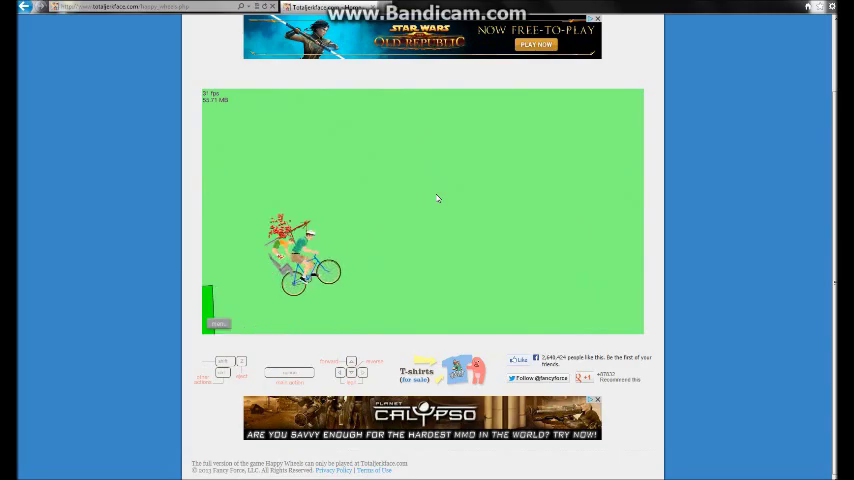
{"action": "key", "text": "Up"}
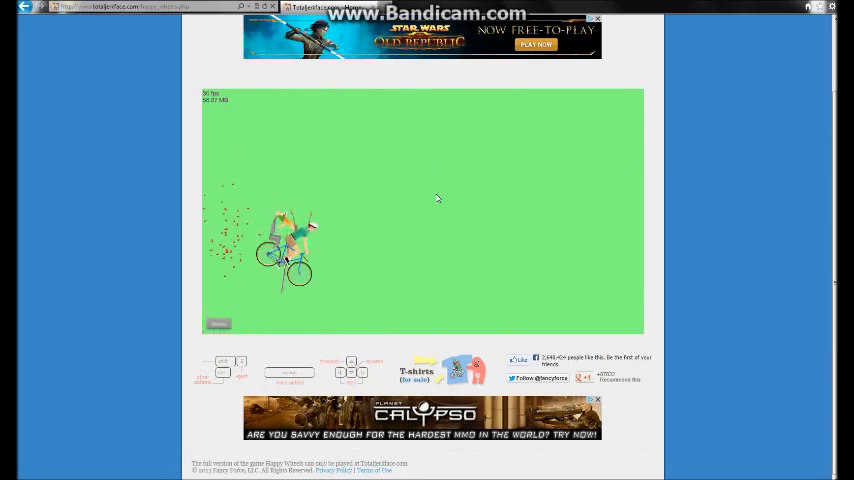
{"action": "key", "text": "Up"}
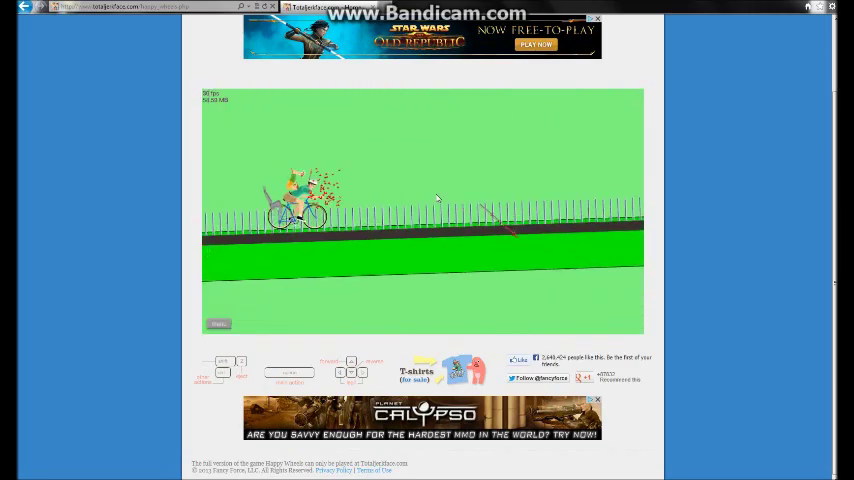
{"action": "key", "text": "Up"}
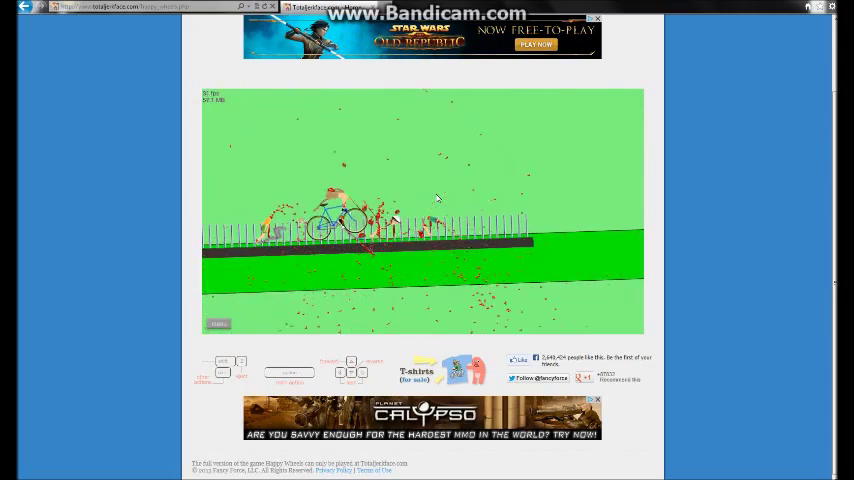
{"action": "key", "text": "Escape"}
Leave for the level list and start playing Fight with faith.
{"action": "left_click", "coordinate": [434, 272]}
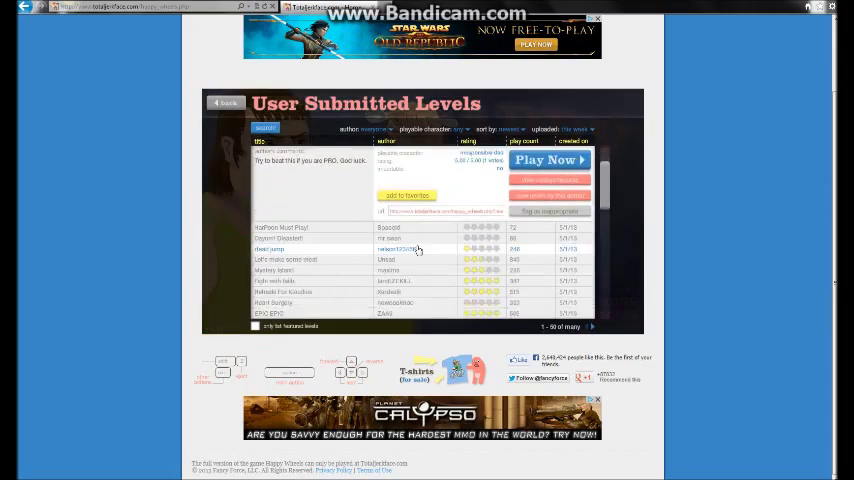
{"action": "left_click", "coordinate": [418, 242]}
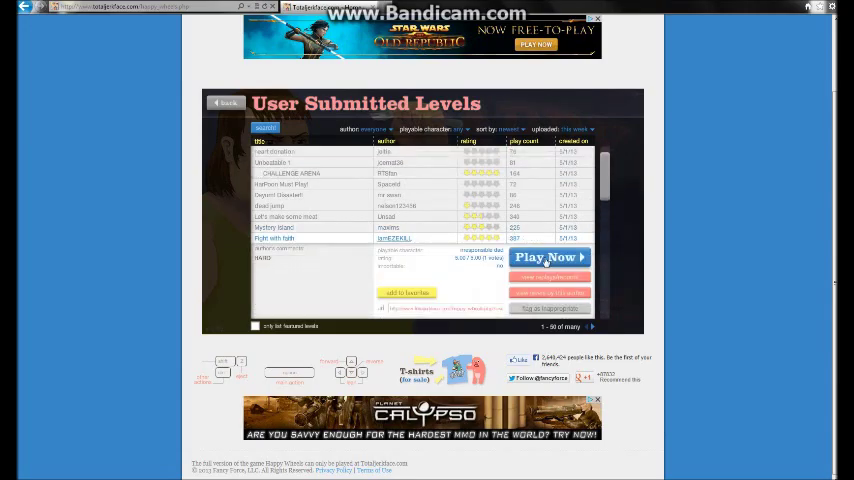
{"action": "left_click", "coordinate": [540, 253]}
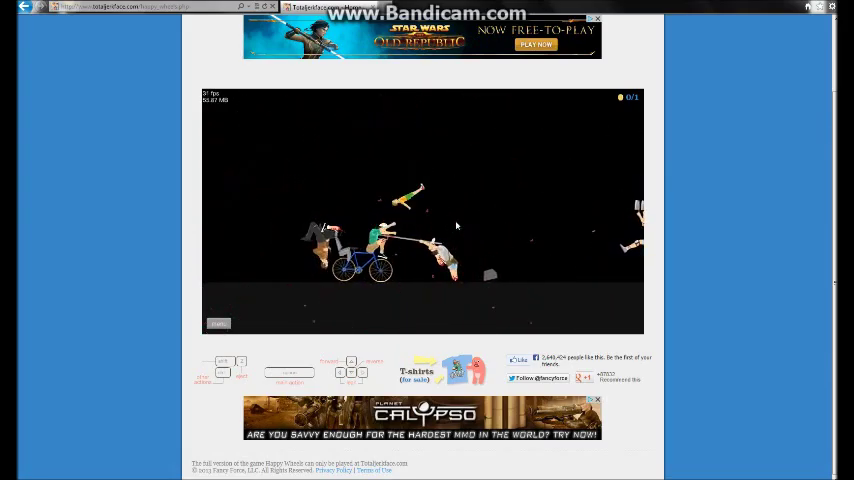
Restart Fight with faith and play until the rider is mauled, then pause.
{"action": "key", "text": "Escape"}
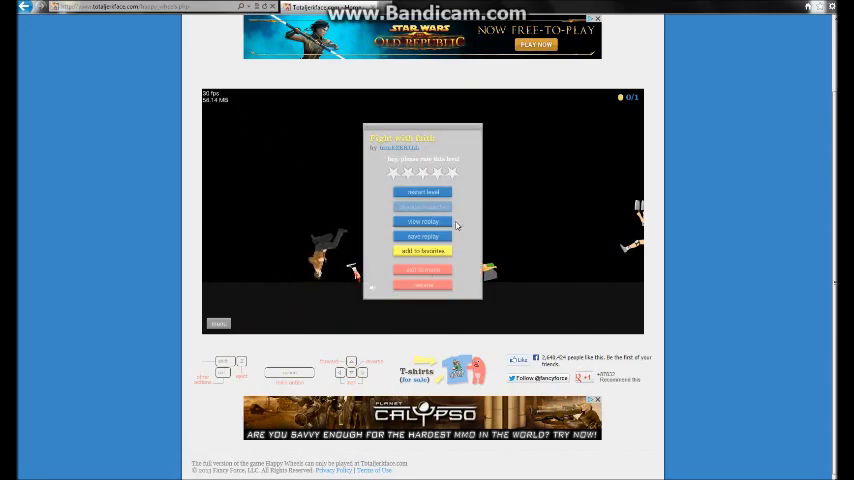
{"action": "left_click", "coordinate": [456, 240]}
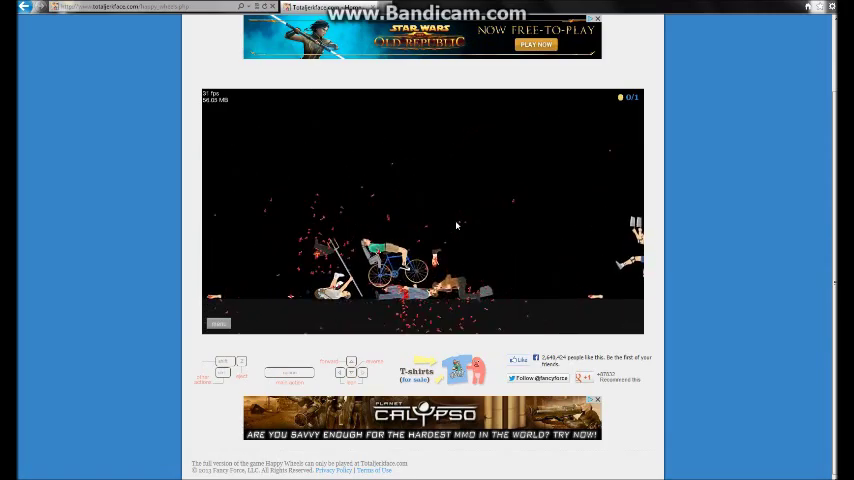
{"action": "key", "text": "Escape"}
Watch the replay of the last Fight with faith attempt, then restart and pause.
{"action": "left_click", "coordinate": [456, 224]}
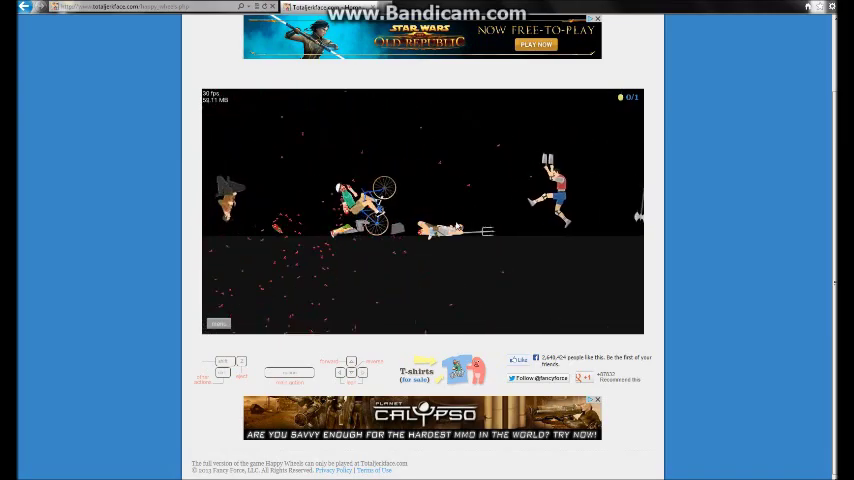
{"action": "key", "text": "Escape"}
{"action": "left_click", "coordinate": [456, 226]}
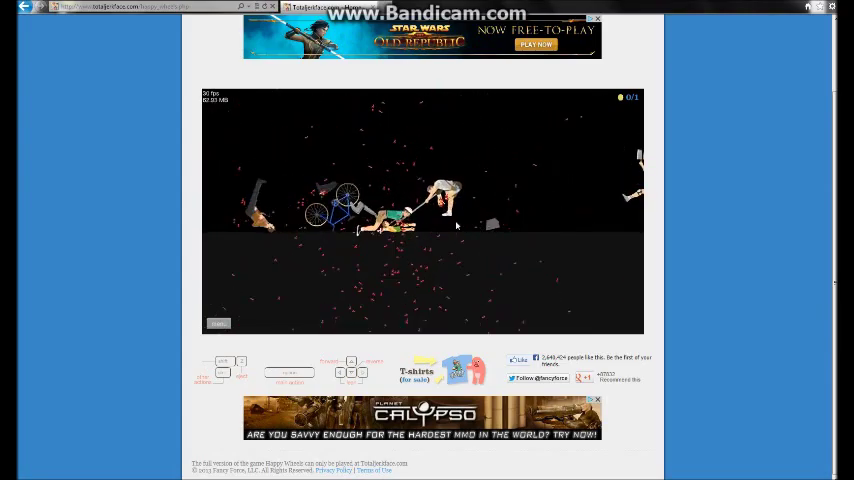
{"action": "key", "text": "Escape"}
Open Hahaeki For Klaudius from the level list and start it with the bicycle character.
{"action": "left_click", "coordinate": [423, 268]}
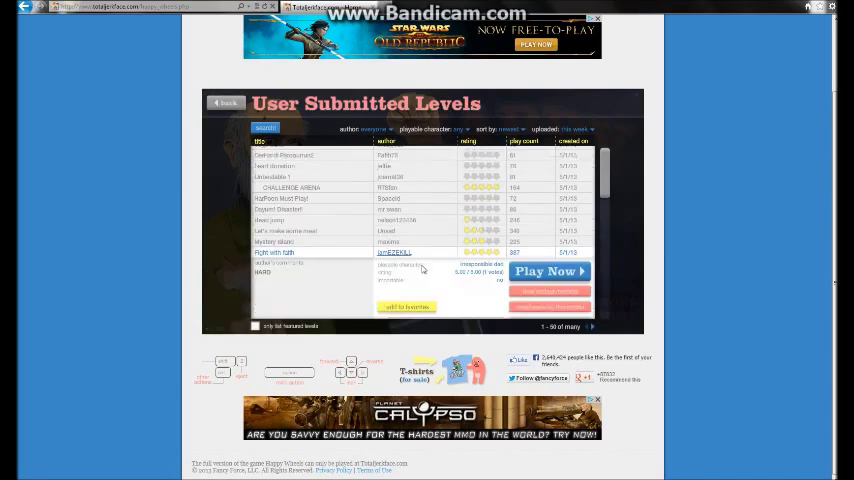
{"action": "scroll", "coordinate": [423, 268], "scroll_direction": "down", "scroll_amount": 3}
{"action": "left_click", "coordinate": [421, 238]}
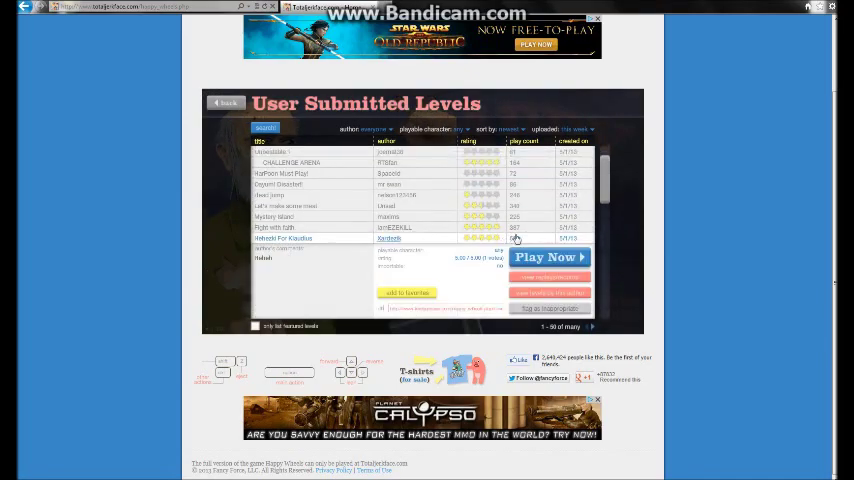
{"action": "left_click", "coordinate": [543, 258]}
{"action": "left_click", "coordinate": [480, 163]}
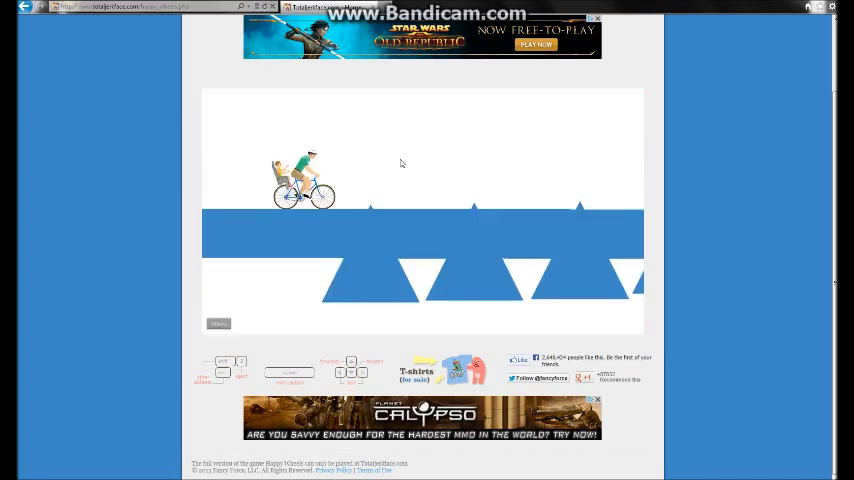
Ride the bicycle over the blue spikes to the finish in 10.40 seconds.
{"action": "key", "text": "Up"}
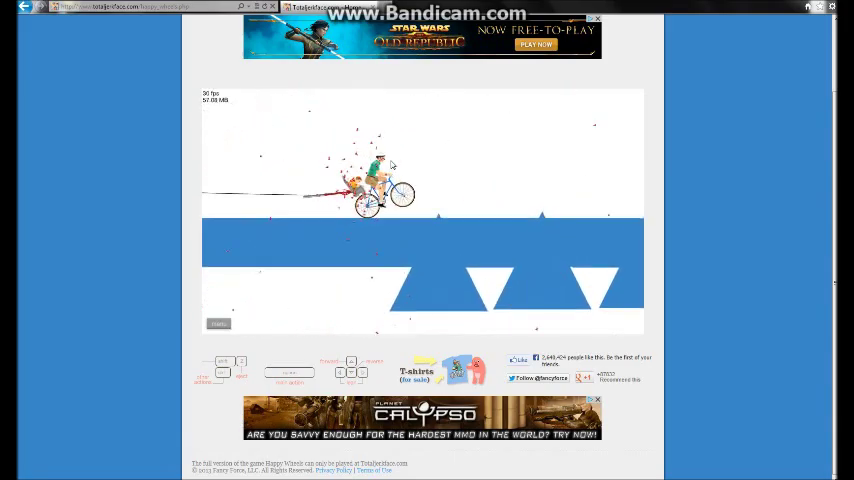
{"action": "key", "text": "Up"}
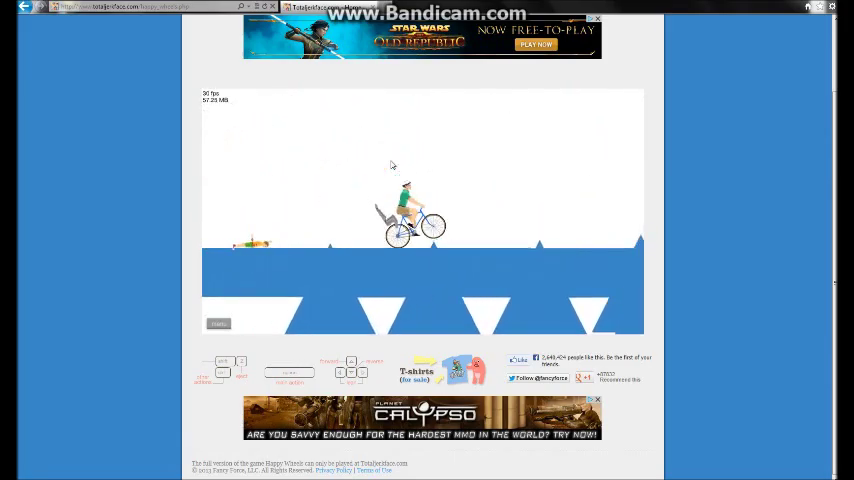
{"action": "key", "text": "Up"}
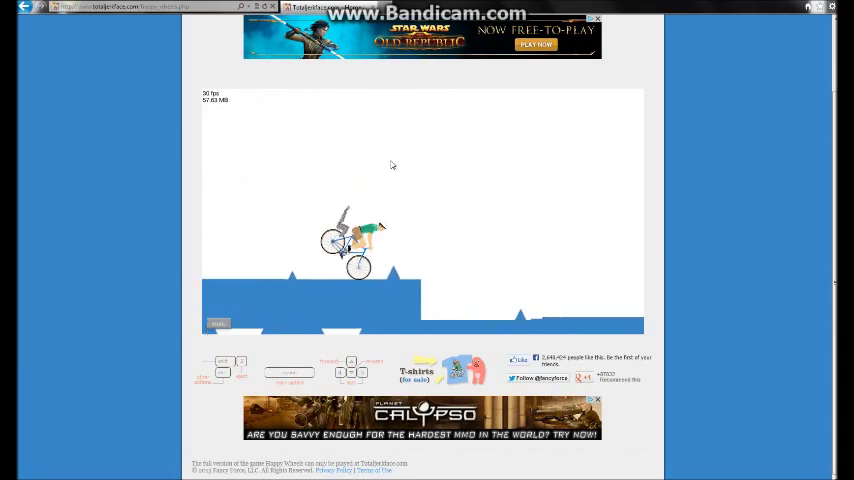
{"action": "key", "text": "Up"}
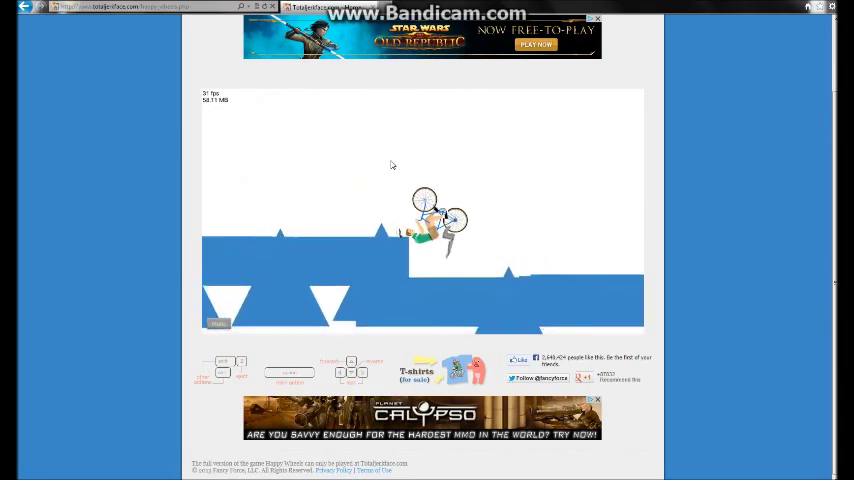
{"action": "key", "text": "Up"}
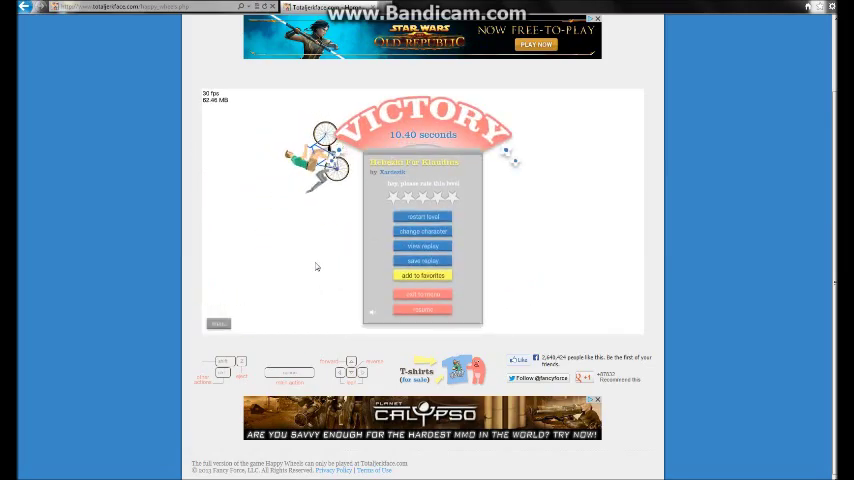
Leave the victory screen and start playing EPIC EPIC from the list.
{"action": "left_click", "coordinate": [412, 311]}
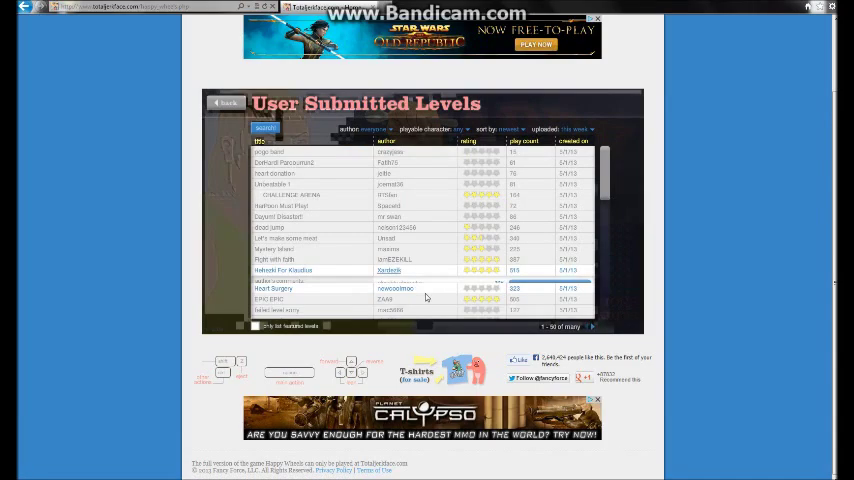
{"action": "left_click", "coordinate": [430, 288]}
{"action": "scroll", "coordinate": [430, 270], "scroll_direction": "down", "scroll_amount": 3}
{"action": "left_click", "coordinate": [438, 252]}
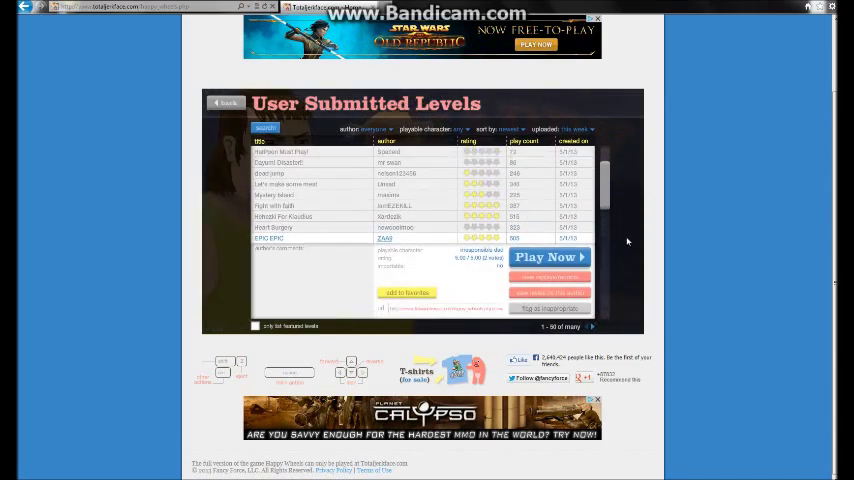
{"action": "double_click", "coordinate": [448, 246]}
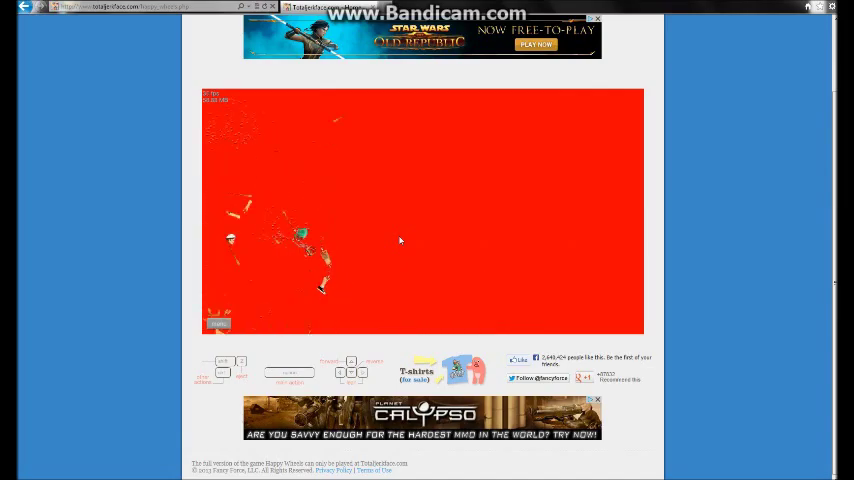
Restart EPIC EPIC repeatedly from the pause menu, pedalling into a wheelie.
{"action": "key", "text": "Escape"}
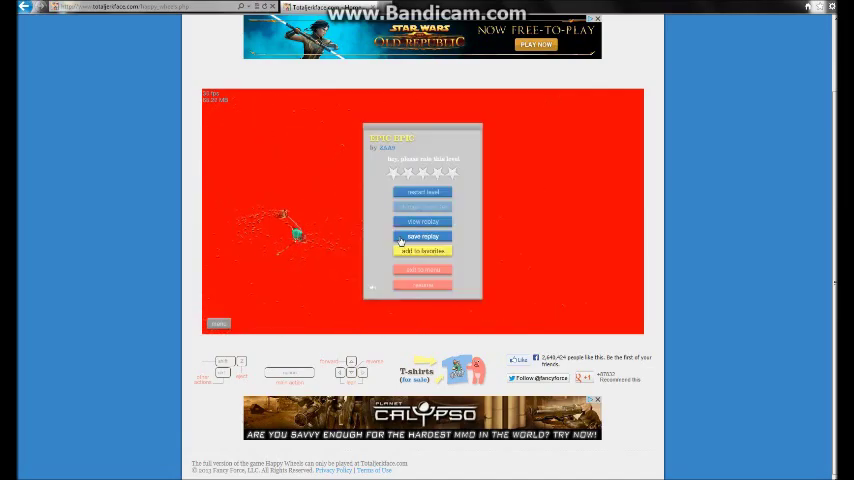
{"action": "left_click", "coordinate": [400, 240]}
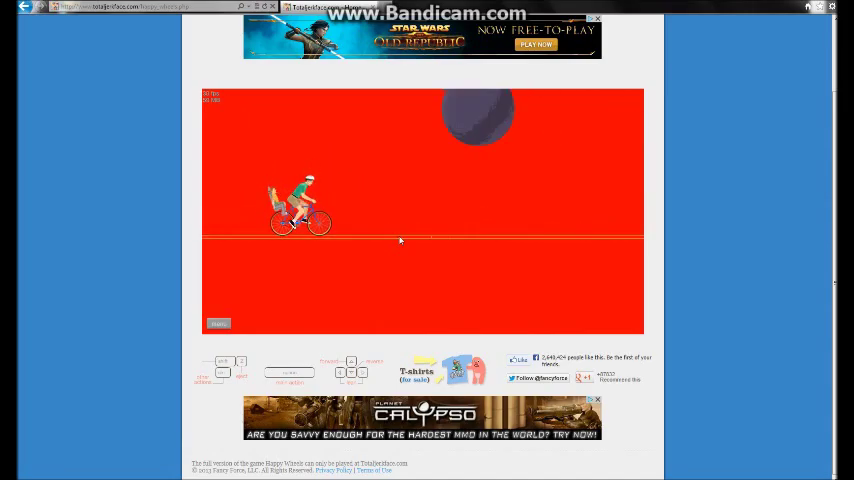
{"action": "key", "text": "Escape"}
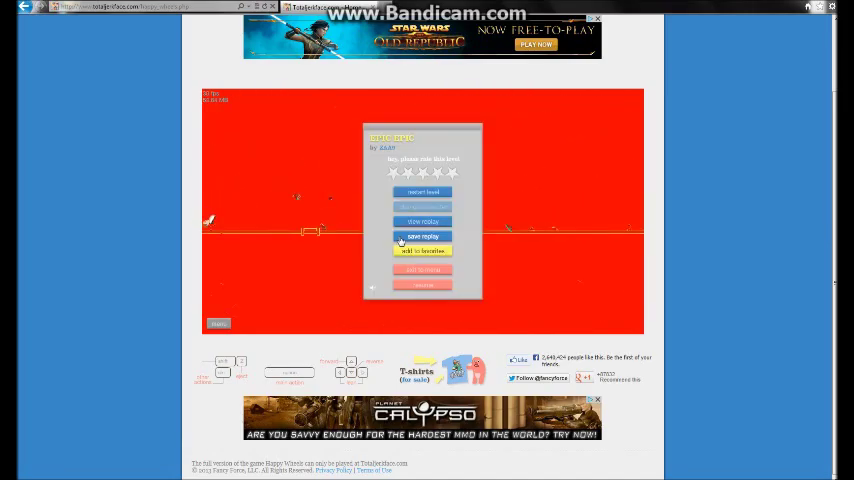
{"action": "left_click", "coordinate": [400, 240]}
{"action": "key", "text": "Up"}
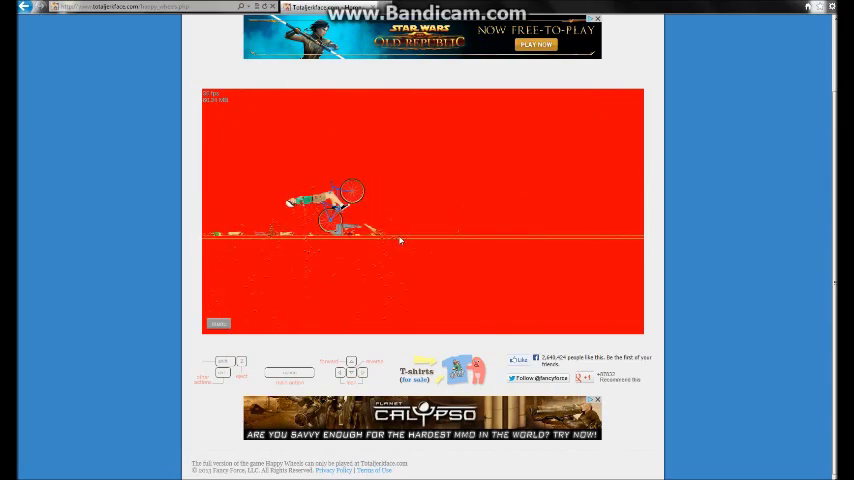
{"action": "key", "text": "Escape"}
{"action": "key", "text": "r"}
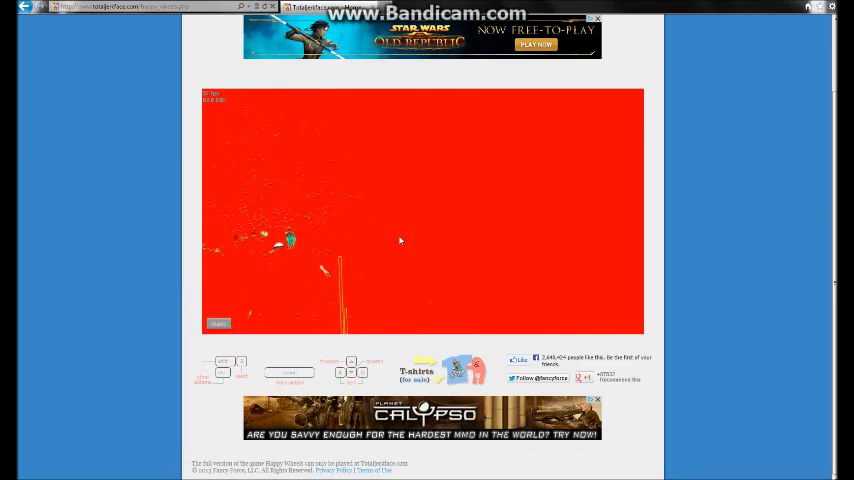
Restart EPIC EPIC after more crashes, then return to the User Submitted Levels list.
{"action": "key", "text": "Tab"}
{"action": "left_click", "coordinate": [400, 240]}
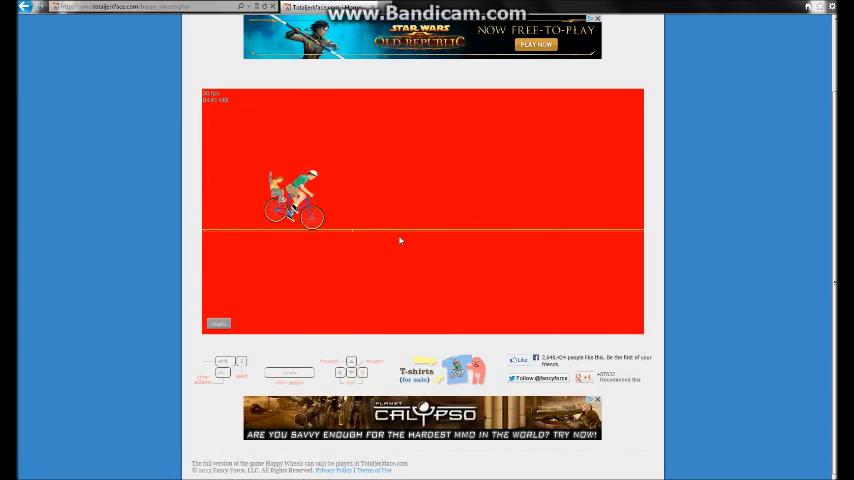
{"action": "key", "text": "Tab"}
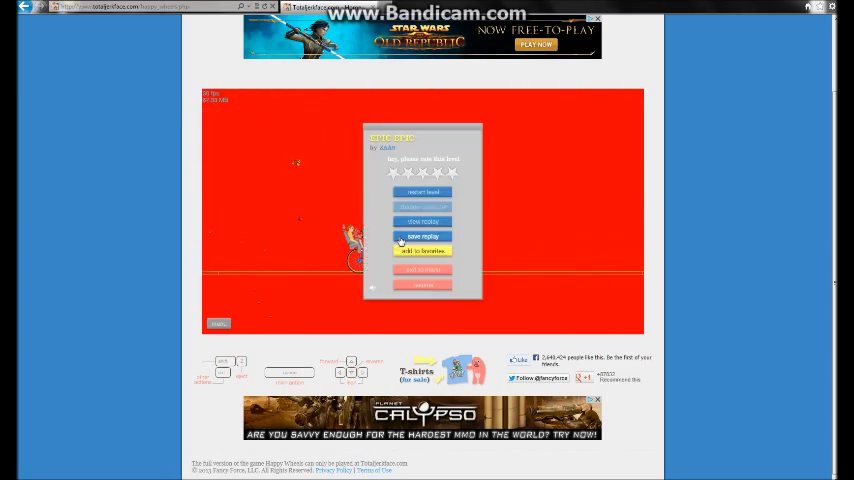
{"action": "left_click", "coordinate": [400, 240]}
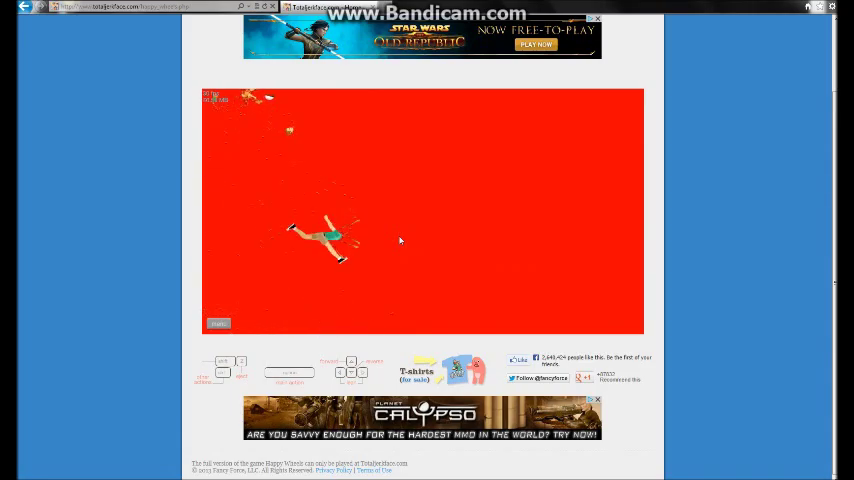
{"action": "left_click", "coordinate": [401, 241]}
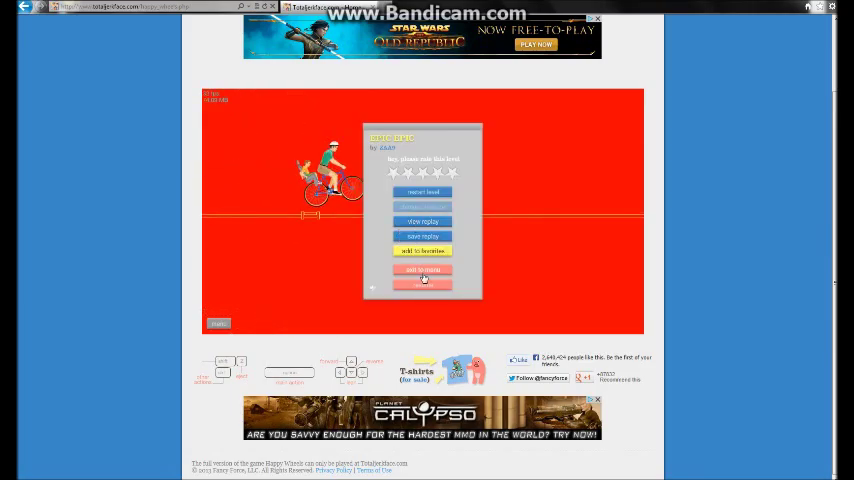
{"action": "left_click", "coordinate": [424, 283]}
{"action": "scroll", "coordinate": [364, 243], "scroll_direction": "down", "scroll_amount": 5}
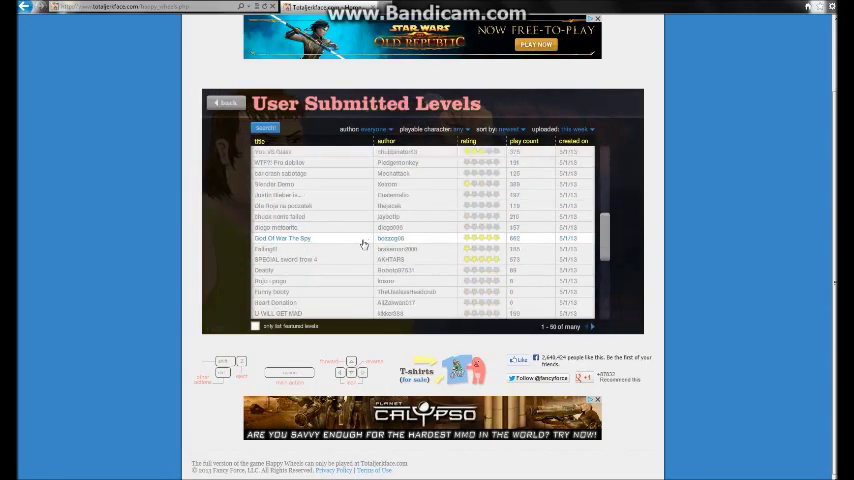
Play God Of War The Spy, win in 102.80 seconds, and exit to the list.
{"action": "left_click", "coordinate": [364, 243]}
{"action": "left_click", "coordinate": [560, 256]}
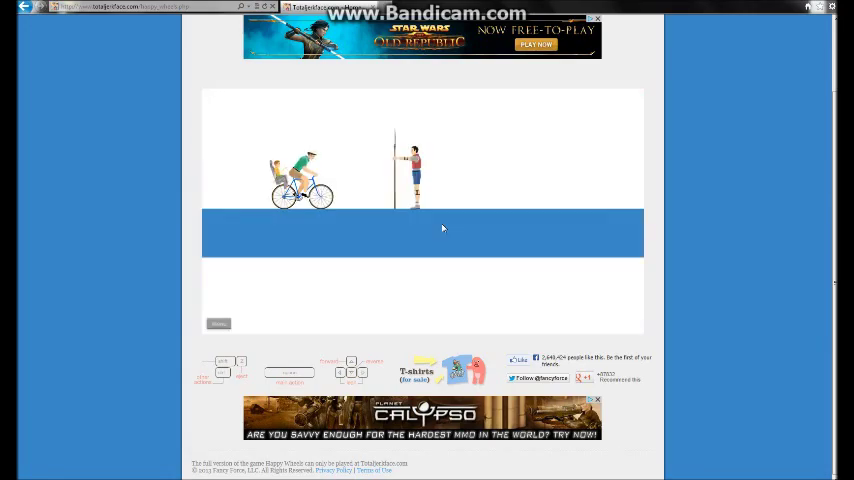
{"action": "key", "text": "Up"}
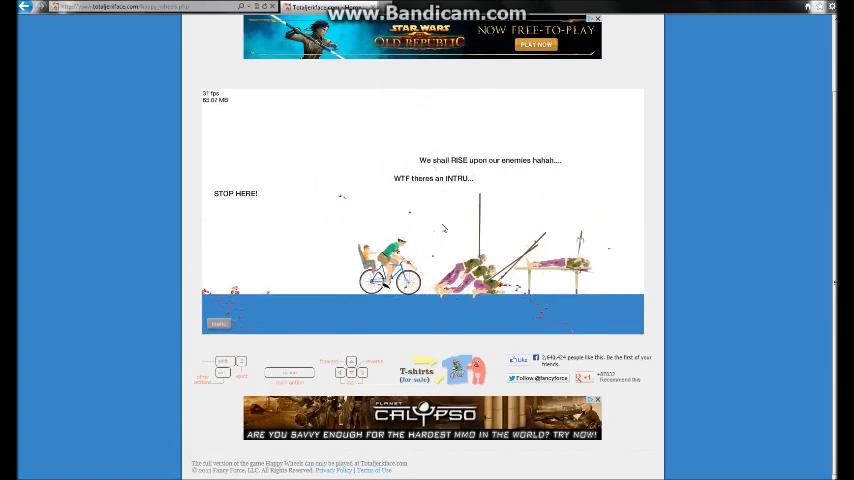
{"action": "key", "text": "space"}
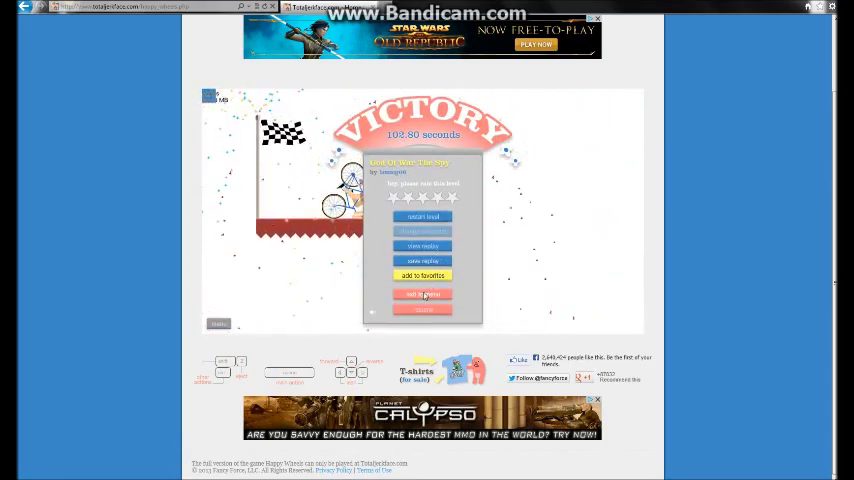
{"action": "left_click", "coordinate": [423, 308]}
{"action": "scroll", "coordinate": [348, 232], "scroll_direction": "down", "scroll_amount": 3}
Start the sword-throwing level from the list and restart it several times.
{"action": "left_click", "coordinate": [348, 232]}
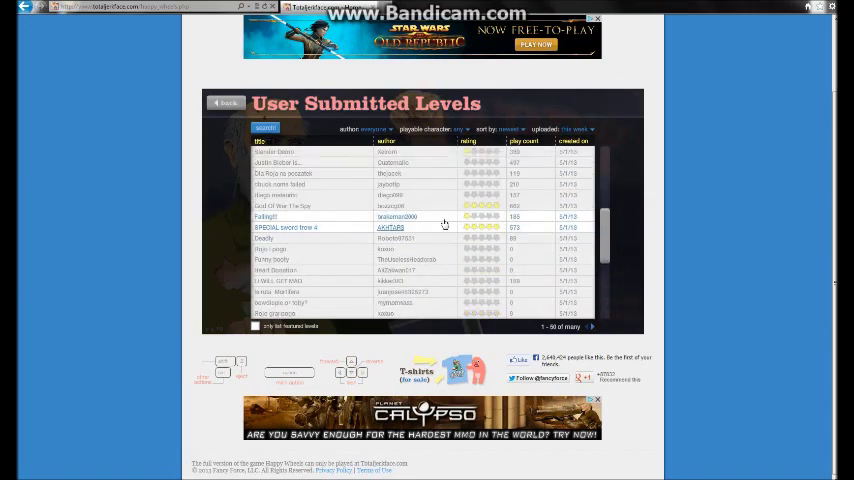
{"action": "left_click", "coordinate": [545, 242]}
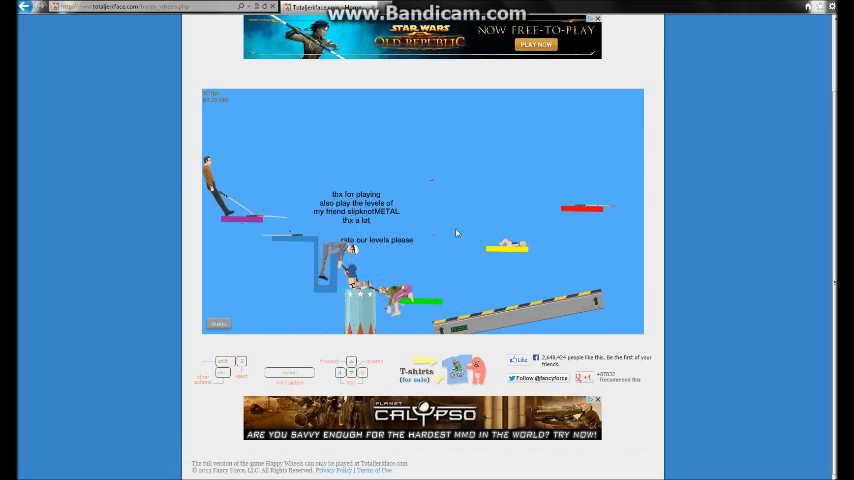
{"action": "key", "text": "Escape"}
{"action": "key", "text": "r"}
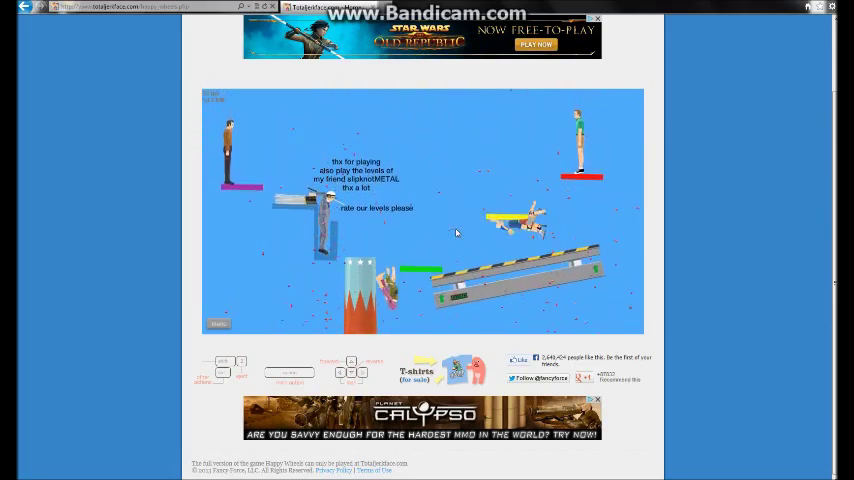
{"action": "key", "text": "r"}
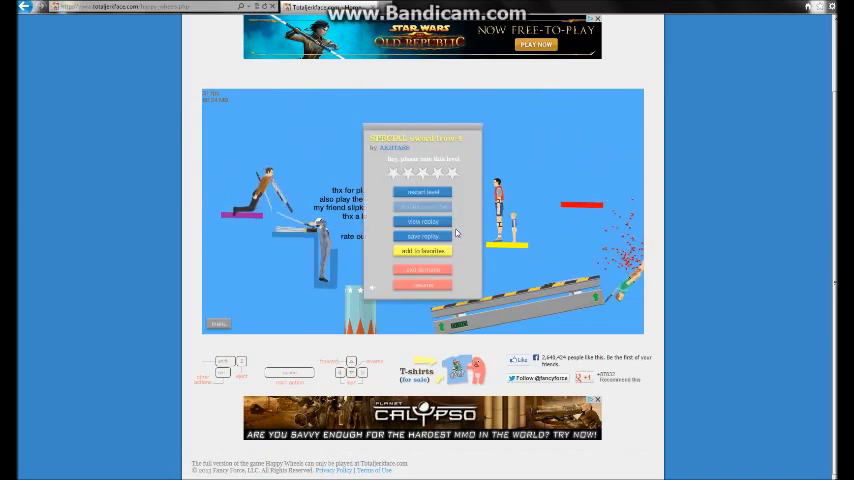
Replay the sword-throwing level, exit to the levels list, and show the next page.
{"action": "left_click", "coordinate": [457, 232]}
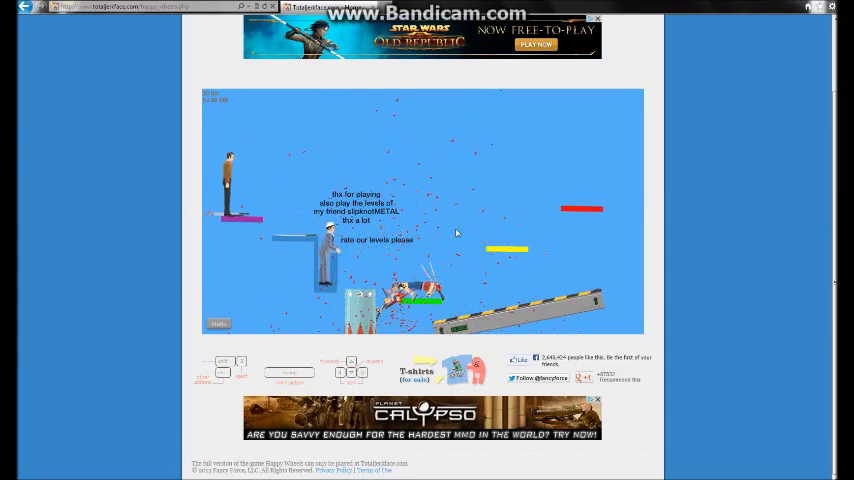
{"action": "key", "text": "Escape"}
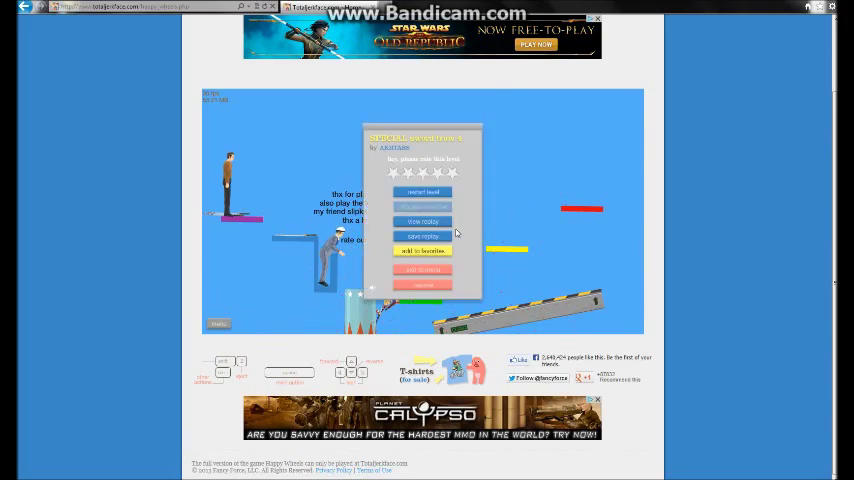
{"action": "left_click", "coordinate": [438, 271]}
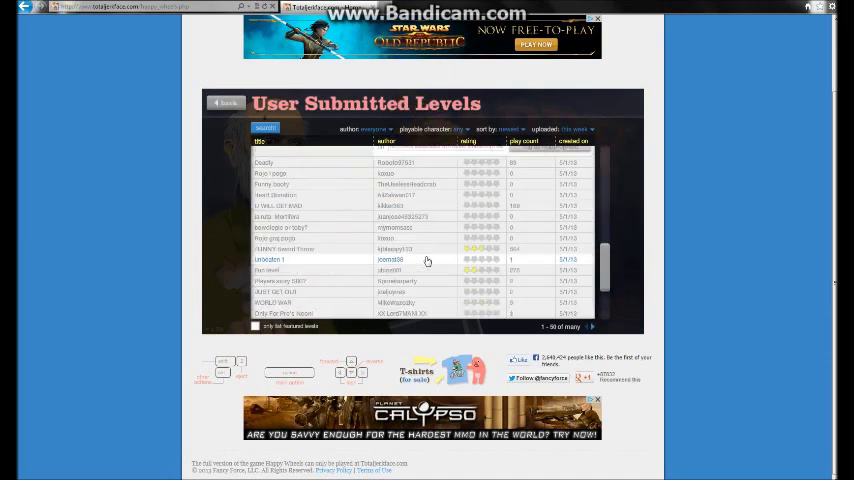
{"action": "left_click", "coordinate": [593, 328]}
Play the pogo level from page 51–100, restarting it after finishing.
{"action": "left_click", "coordinate": [418, 189]}
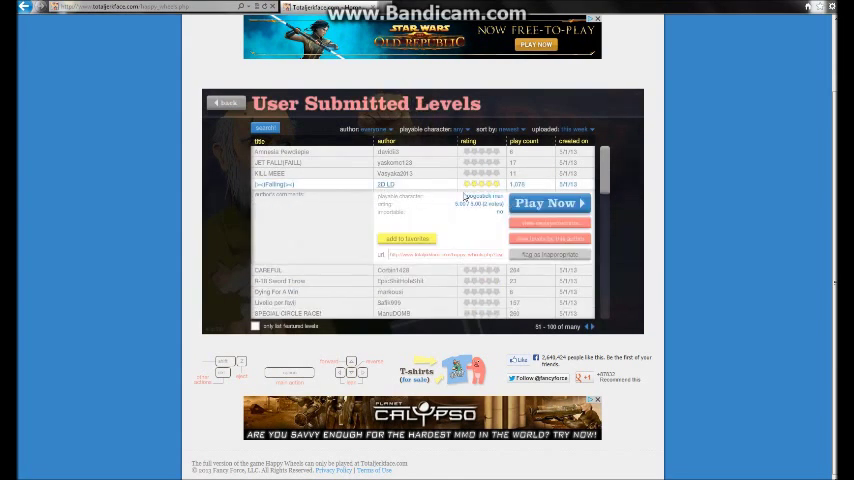
{"action": "left_click", "coordinate": [530, 203]}
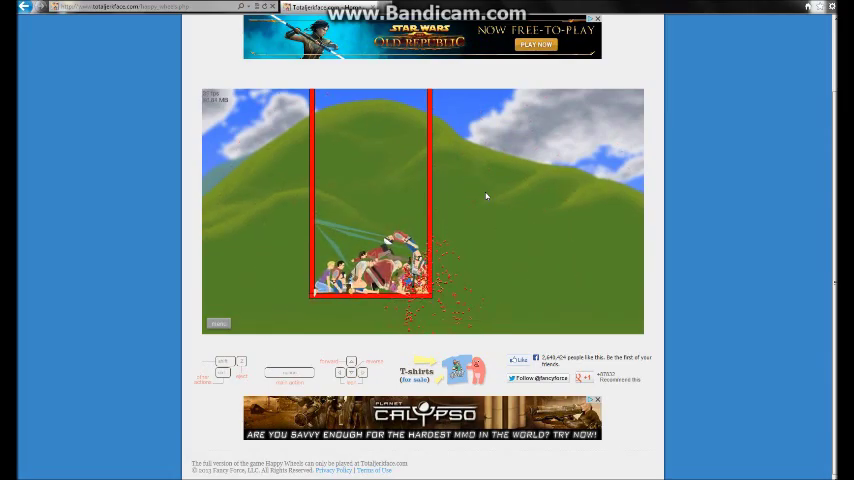
{"action": "key", "text": "Escape"}
{"action": "key", "text": "r"}
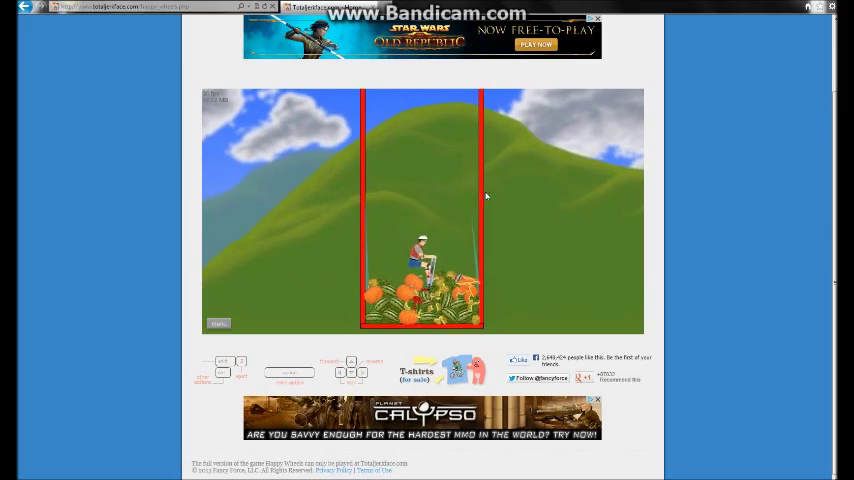
{"action": "key", "text": "space"}
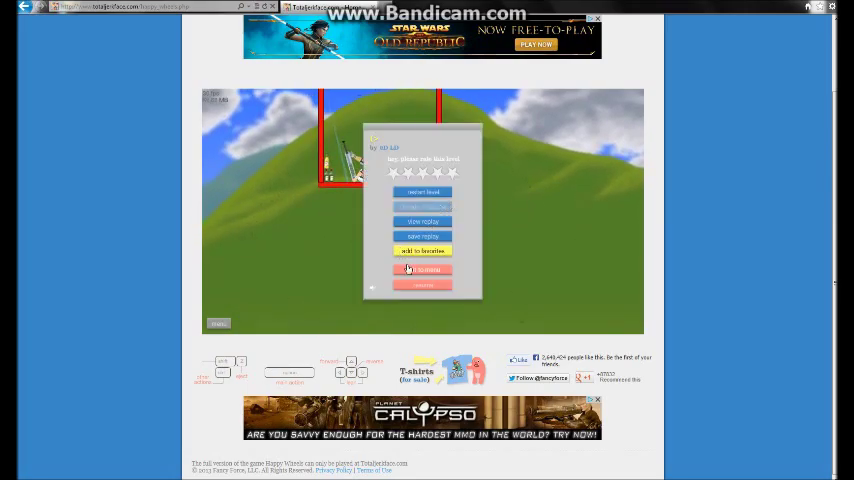
Exit to the list and start RUN Survivals with the default character.
{"action": "left_click", "coordinate": [407, 269]}
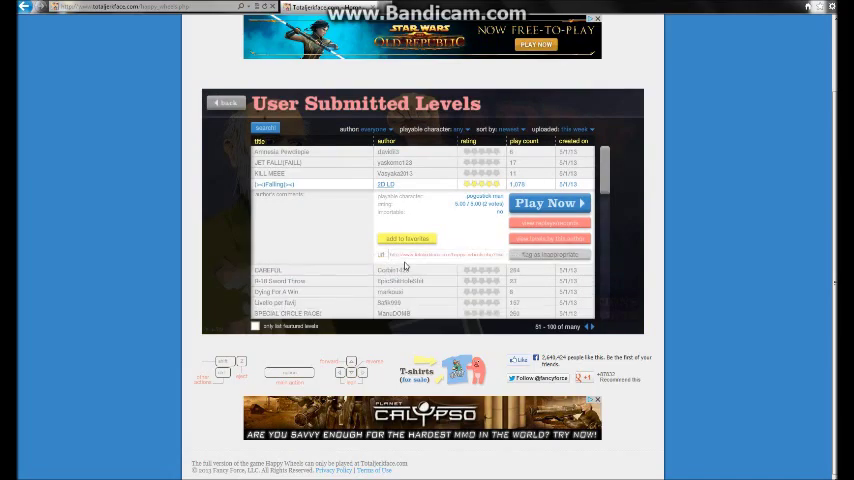
{"action": "scroll", "coordinate": [405, 260], "scroll_direction": "down", "scroll_amount": 1}
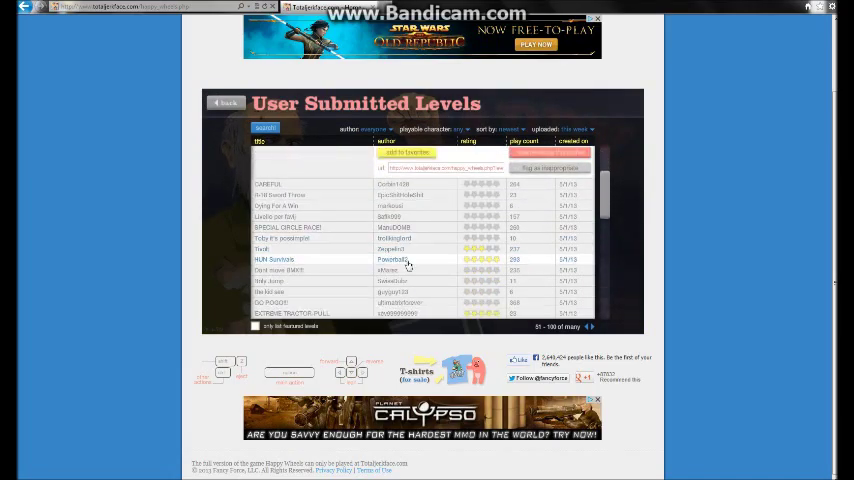
{"action": "left_click", "coordinate": [404, 258]}
{"action": "left_click", "coordinate": [548, 258]}
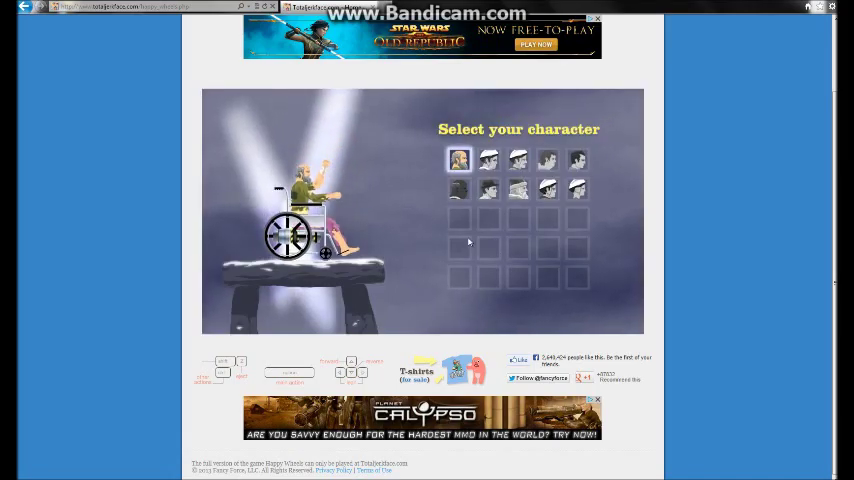
{"action": "left_click", "coordinate": [470, 190]}
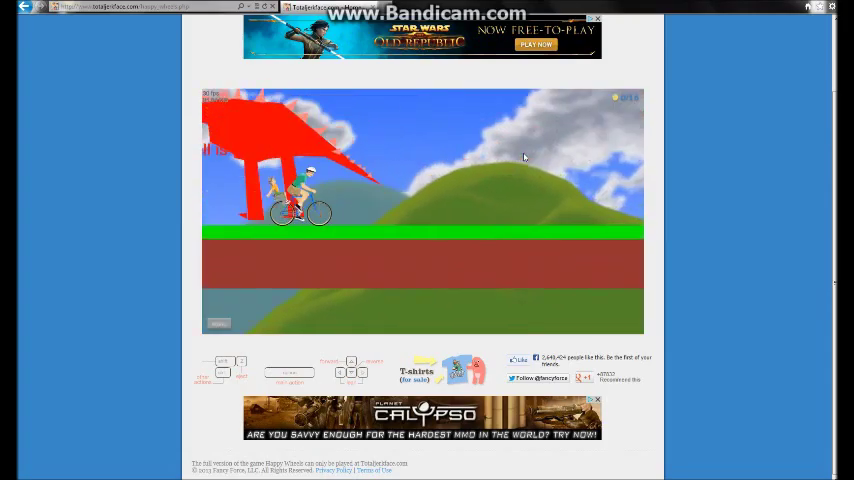
Ride into the Powerball level, restarting twice after crashes near the wrecking ball.
{"action": "key", "text": "Up"}
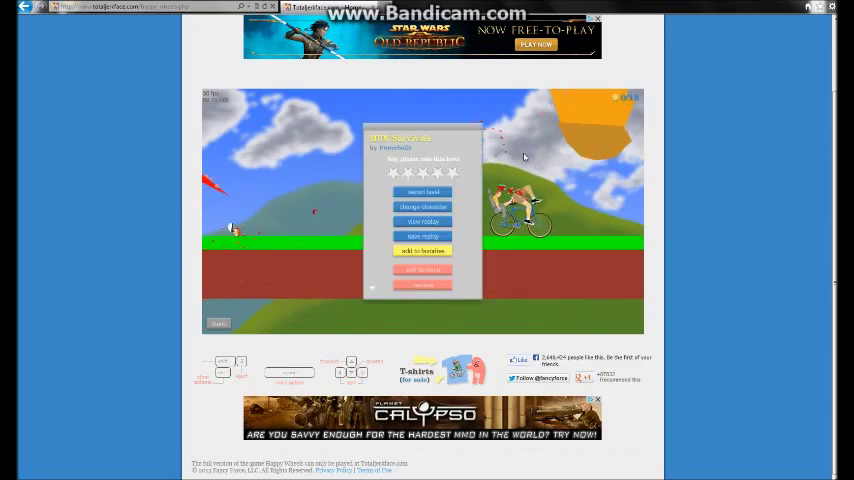
{"action": "key", "text": "r"}
{"action": "key", "text": "Up"}
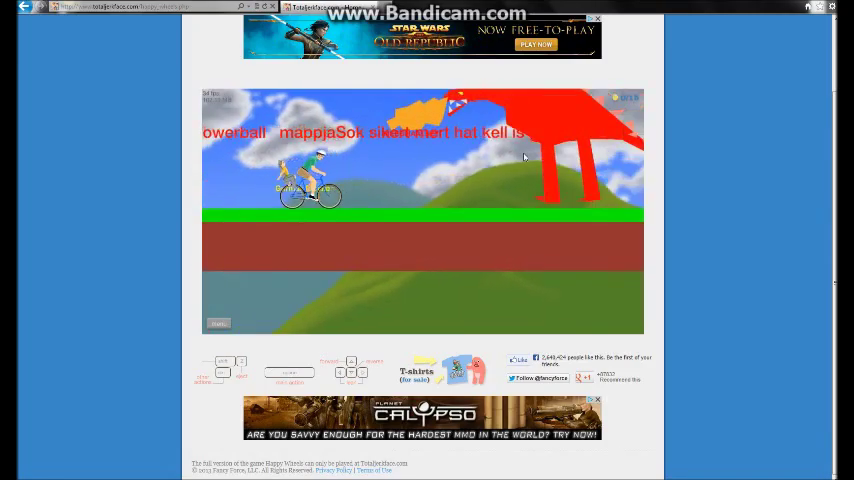
{"action": "key", "text": "Up"}
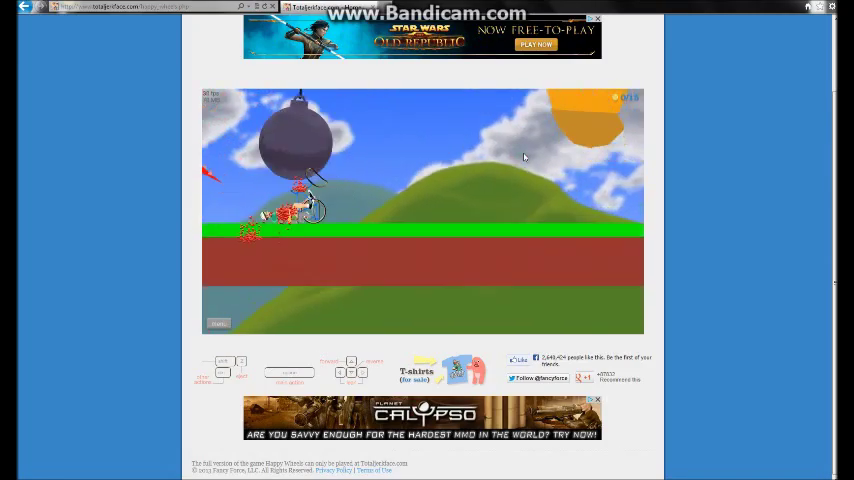
{"action": "key", "text": "Up"}
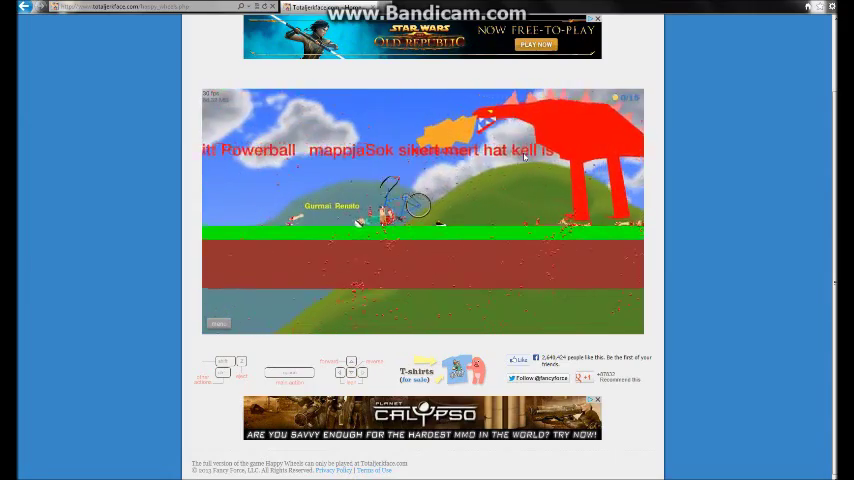
{"action": "key", "text": "Escape"}
{"action": "key", "text": "r"}
Ride past the red dinosaur, under the wrecking ball and past falling rocks toward the house.
{"action": "key", "text": "Up"}
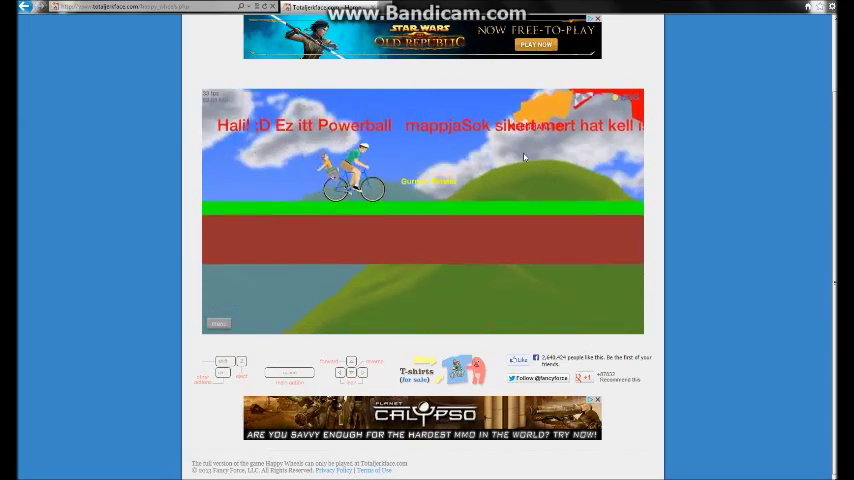
{"action": "key", "text": "Up"}
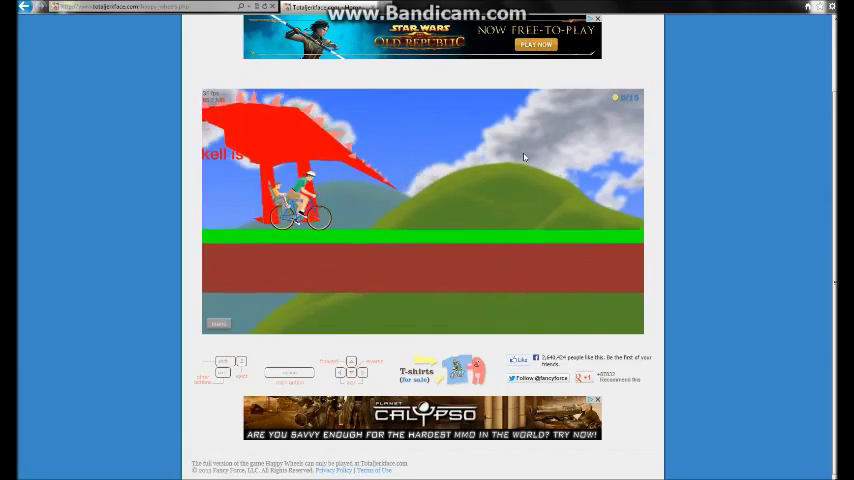
{"action": "key", "text": "Up"}
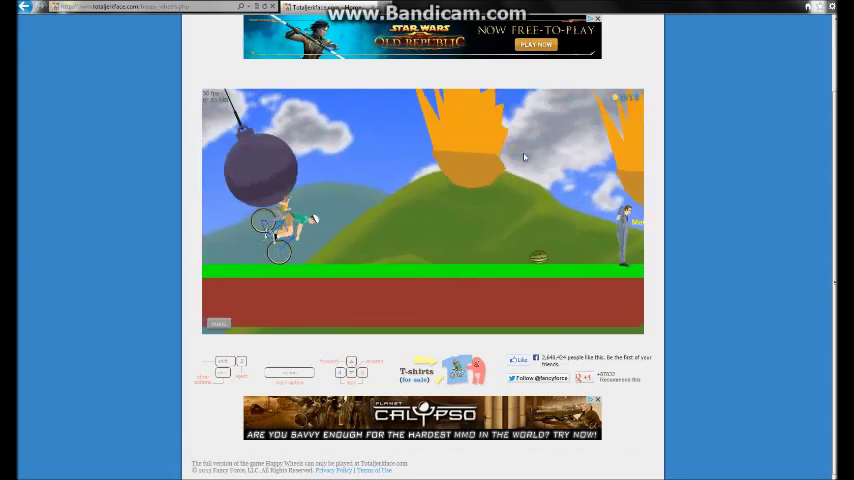
{"action": "key", "text": "Up"}
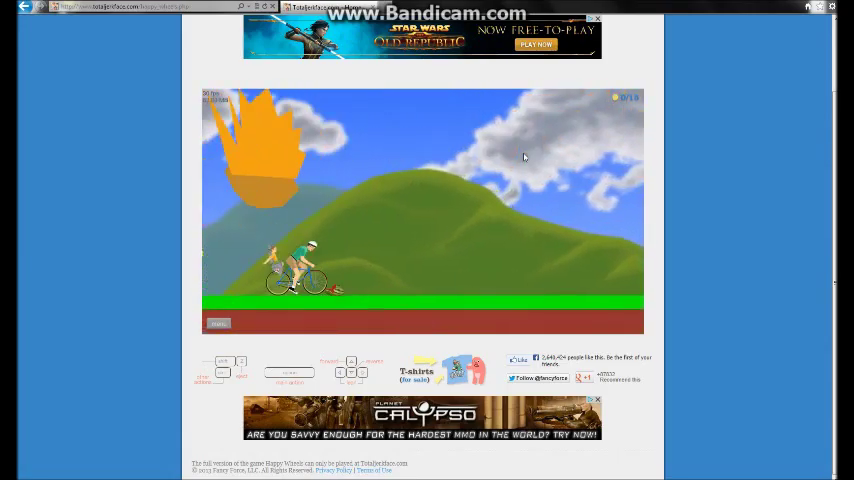
{"action": "key", "text": "Up"}
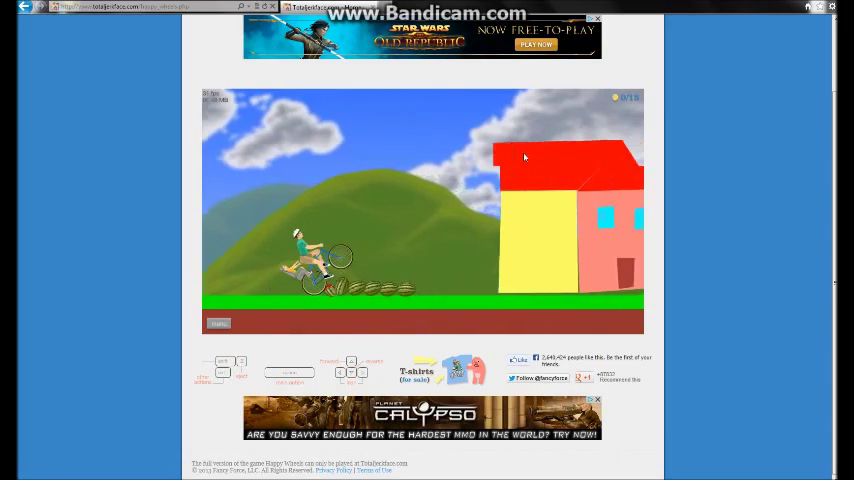